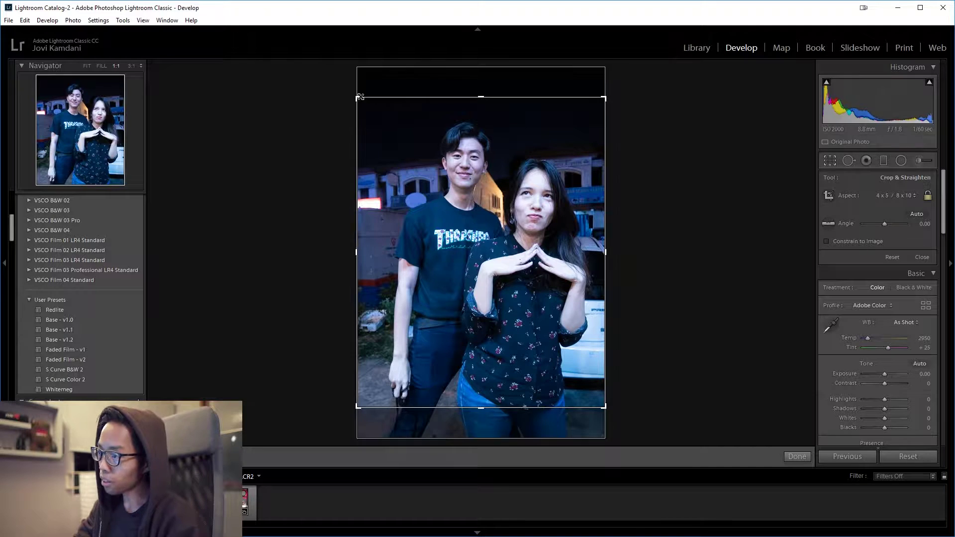
Tighten the 4 x 5 / 8 x 10 crop around the two people, reposition the photo within it, and apply the crop.
drag(357, 98, 372, 106)
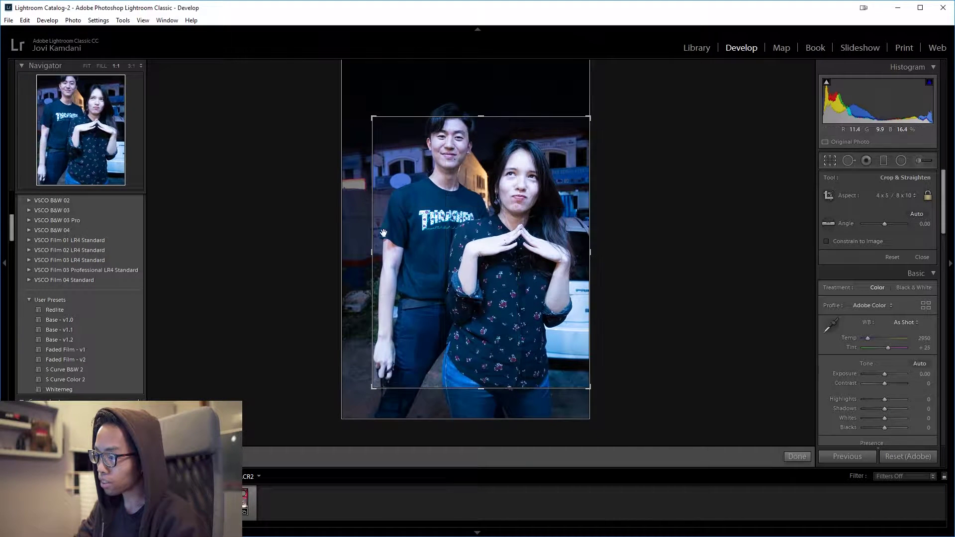
drag(435, 231, 435, 248)
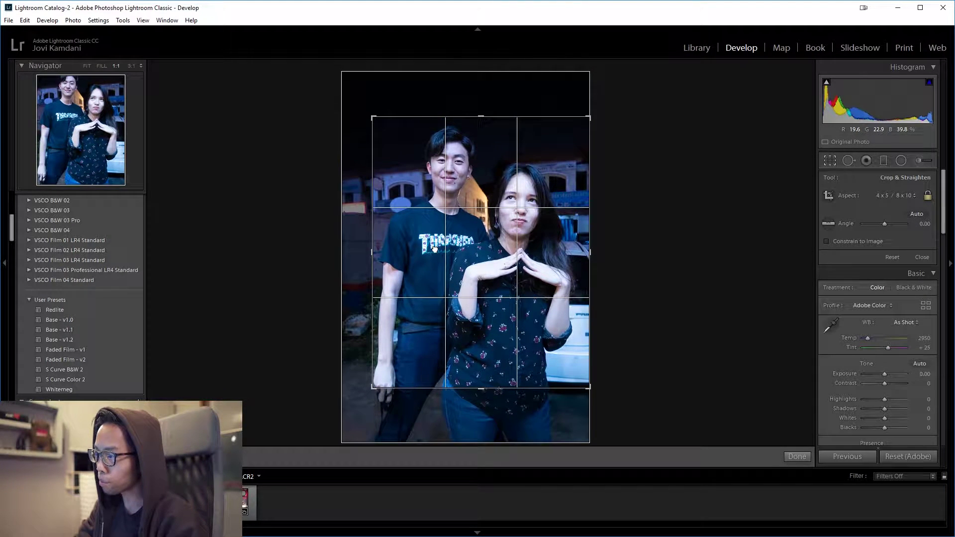
drag(588, 116, 584, 123)
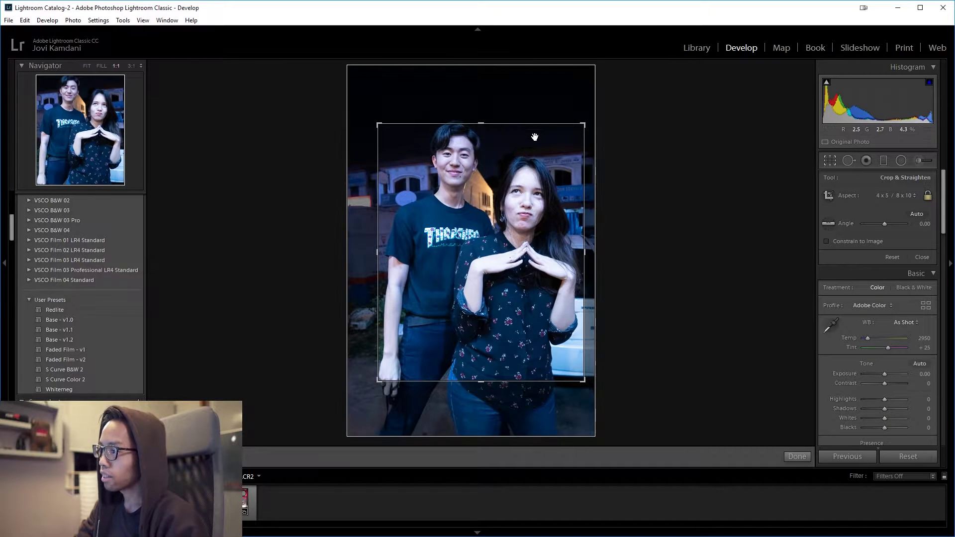
drag(532, 142, 534, 151)
key(Return)
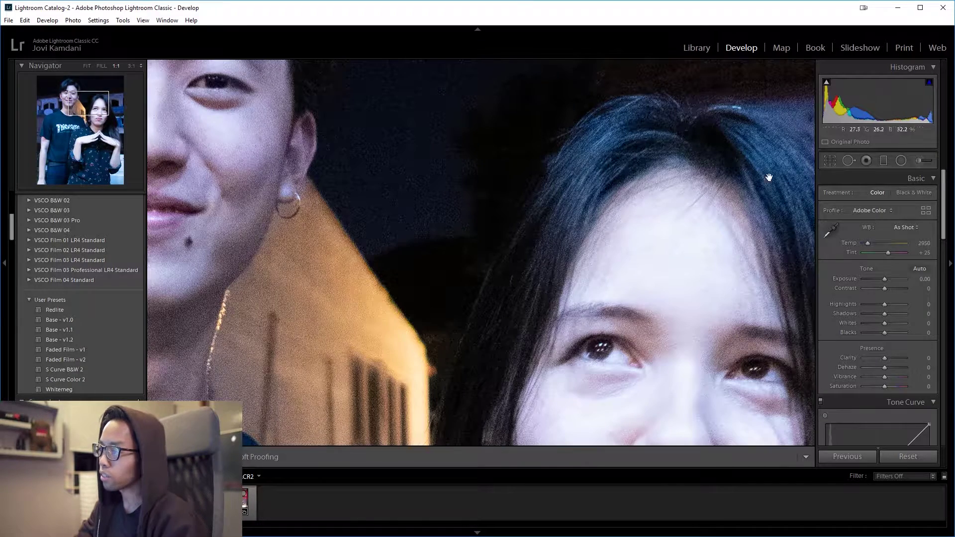
click(504, 177)
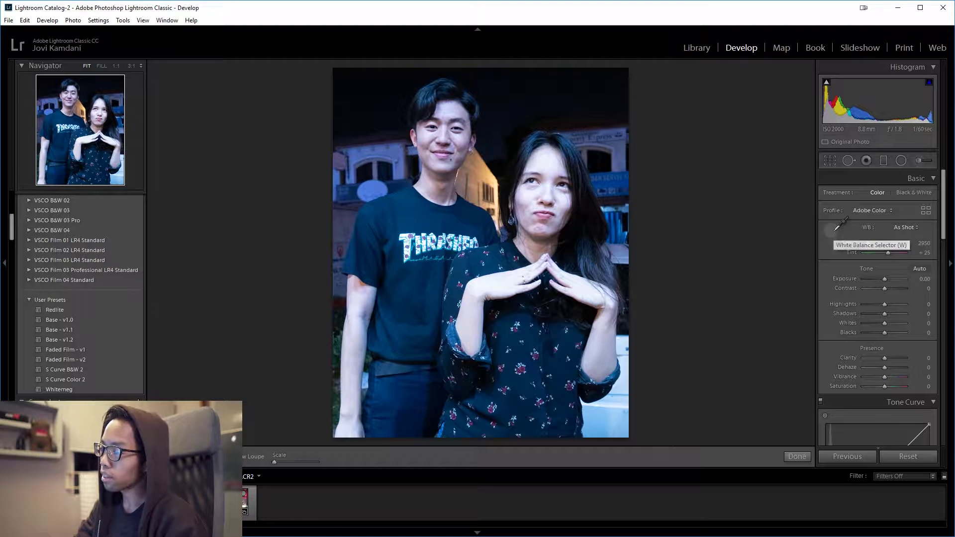
Correct the blue cast by sampling a neutral area near the white car, for white balance Temp 4500 and Tint +26.
click(909, 230)
click(880, 249)
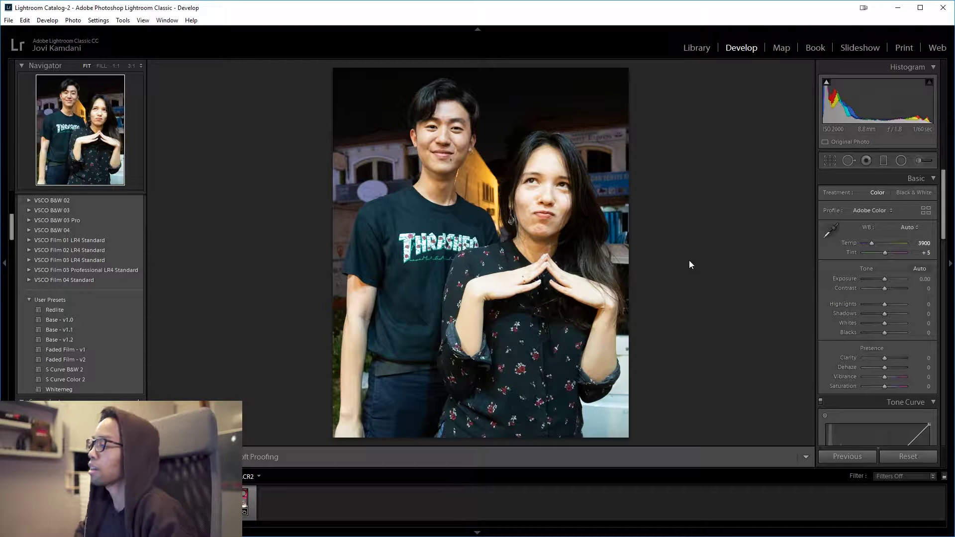
click(836, 227)
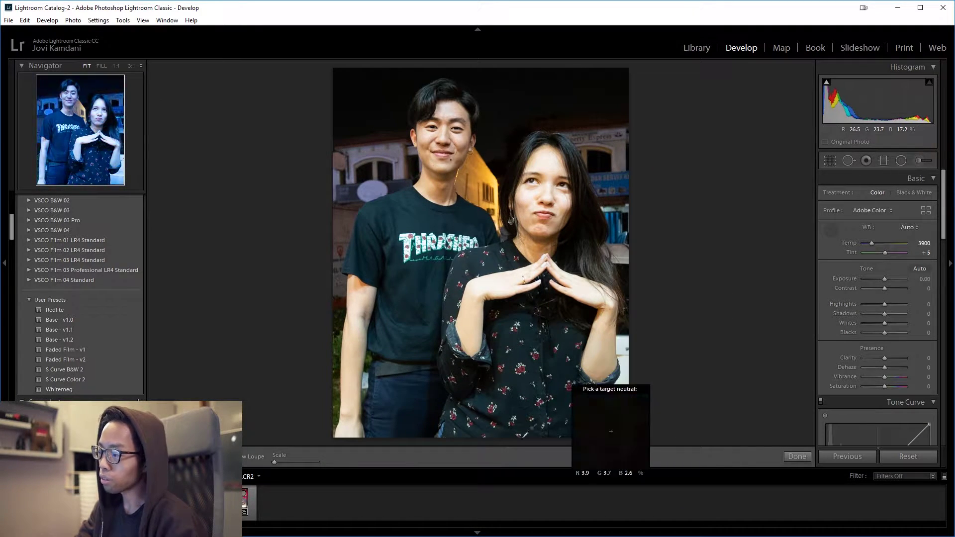
click(623, 354)
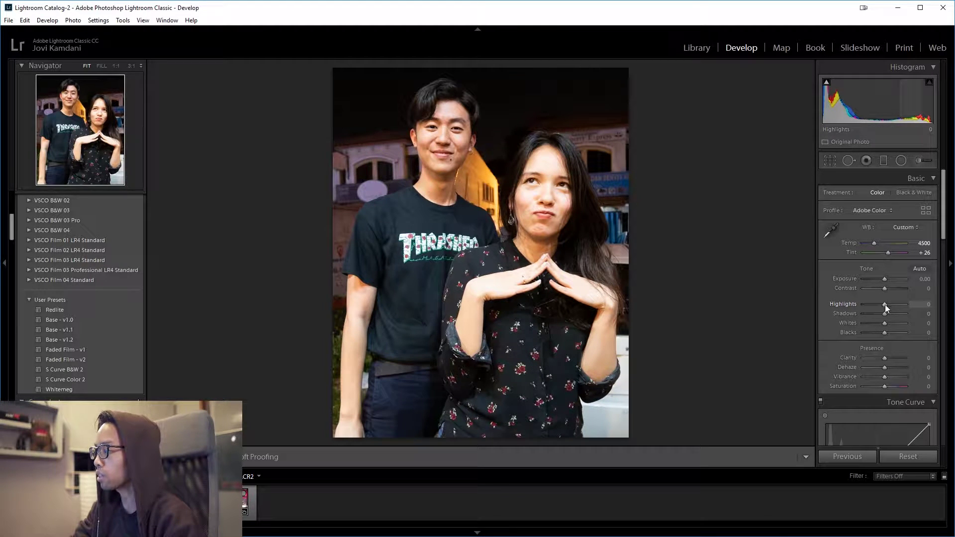
Set Highlights to -17, Whites to +2, Blacks to +24, Clarity to +7, Vibrance to +10 and Saturation to -10.
drag(885, 305, 884, 360)
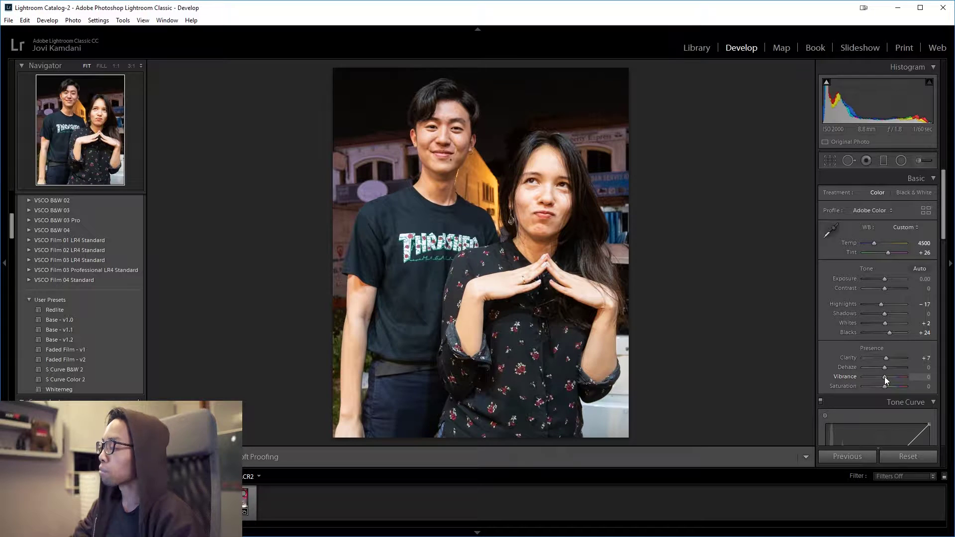
drag(885, 388, 882, 387)
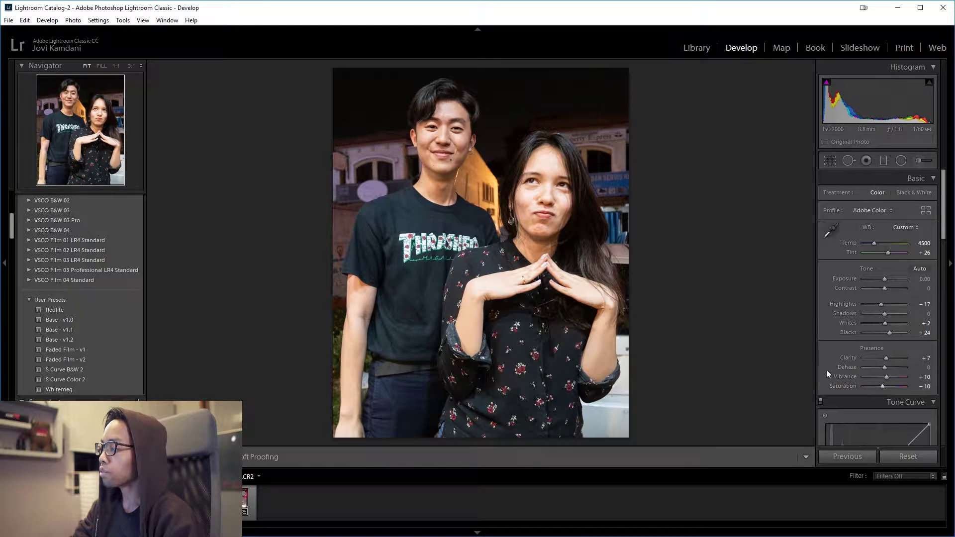
Shape the RGB tone curve with a raised black point, a slightly lowered shadow point, and anchor points in the midtones and highlights.
scroll(846, 353, down, 3)
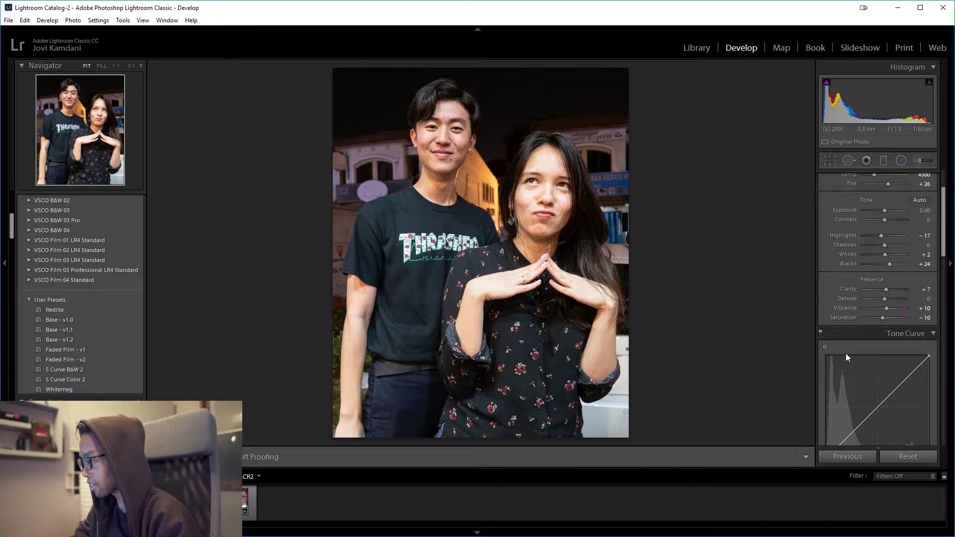
scroll(830, 392, down, 2)
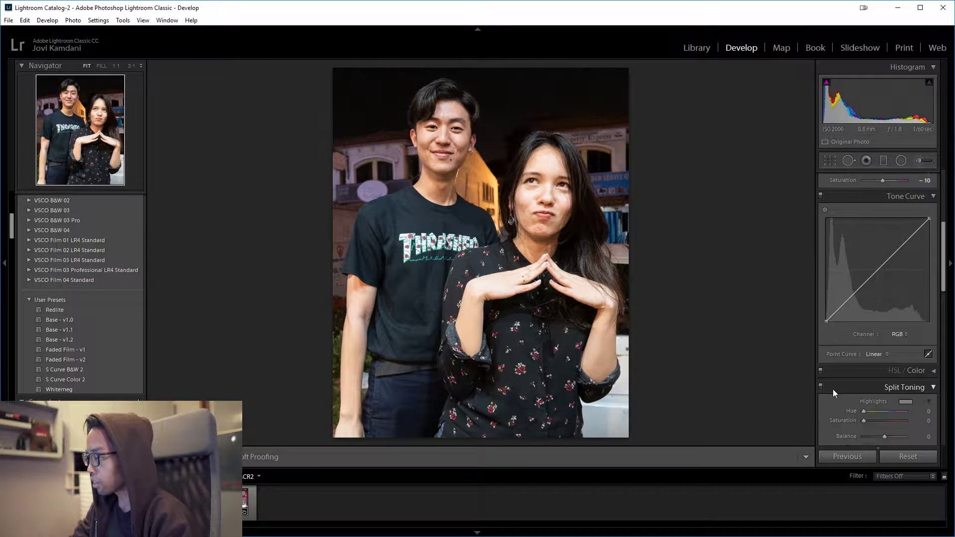
scroll(833, 389, up, 2)
drag(824, 388, 821, 382)
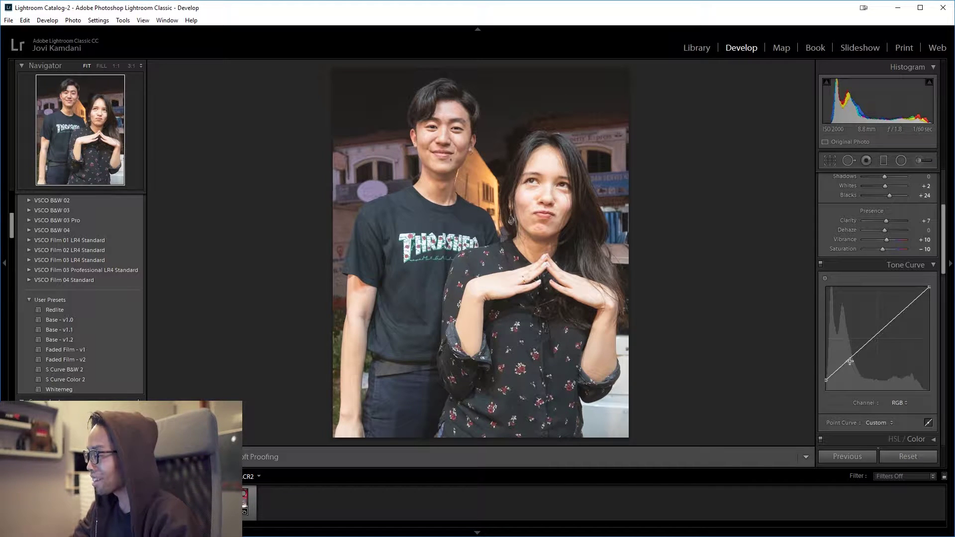
drag(850, 360, 850, 364)
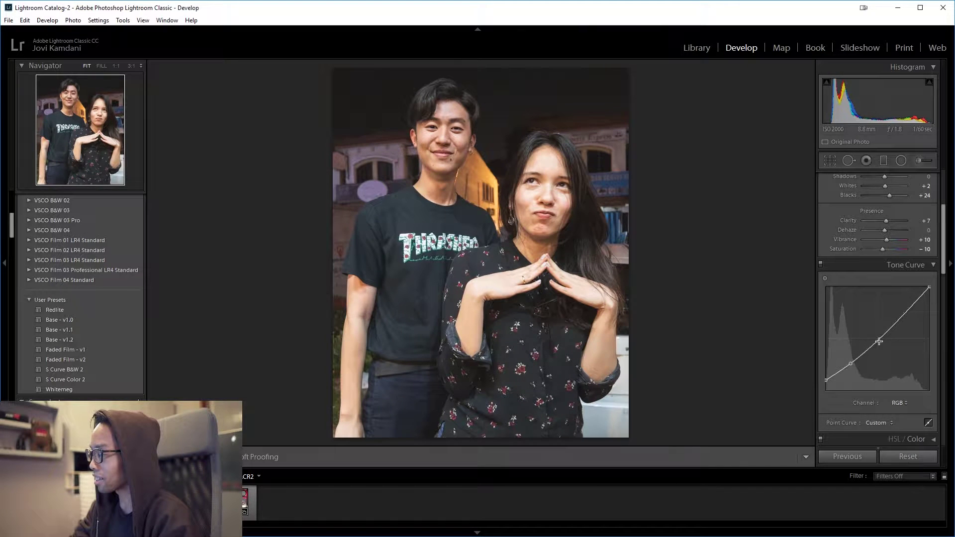
drag(878, 337, 879, 339)
drag(913, 306, 904, 312)
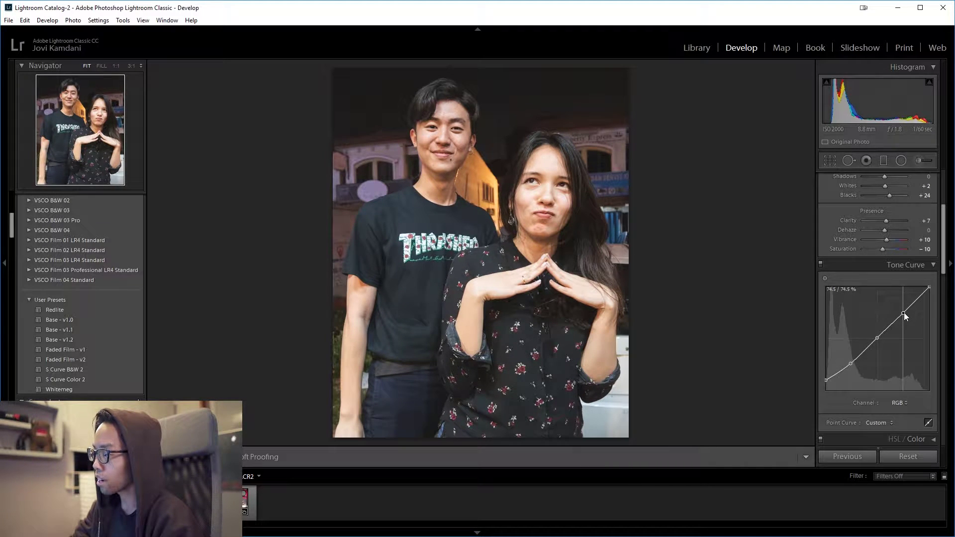
Inspect the noise in the dark background and set the luminance noise reduction to 21.
scroll(869, 376, down, 5)
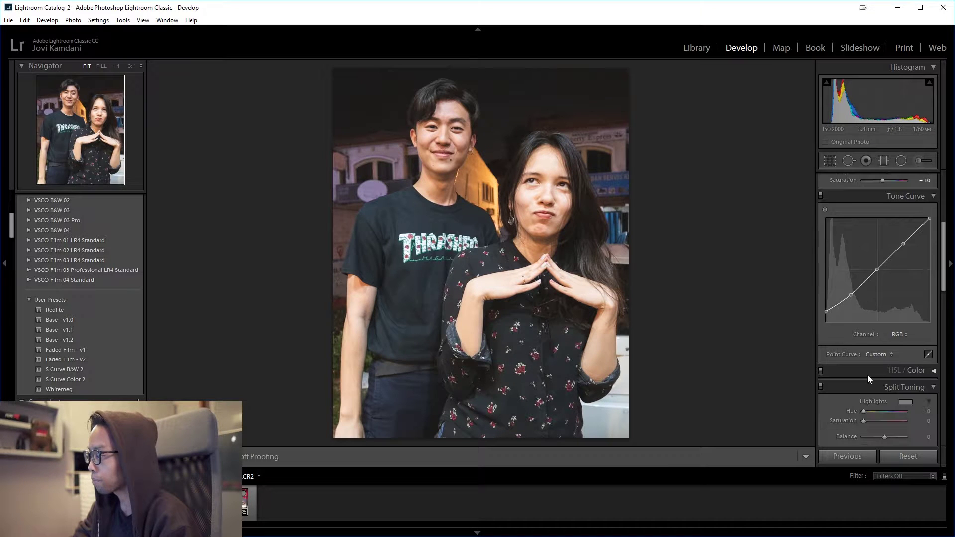
scroll(869, 375, down, 2)
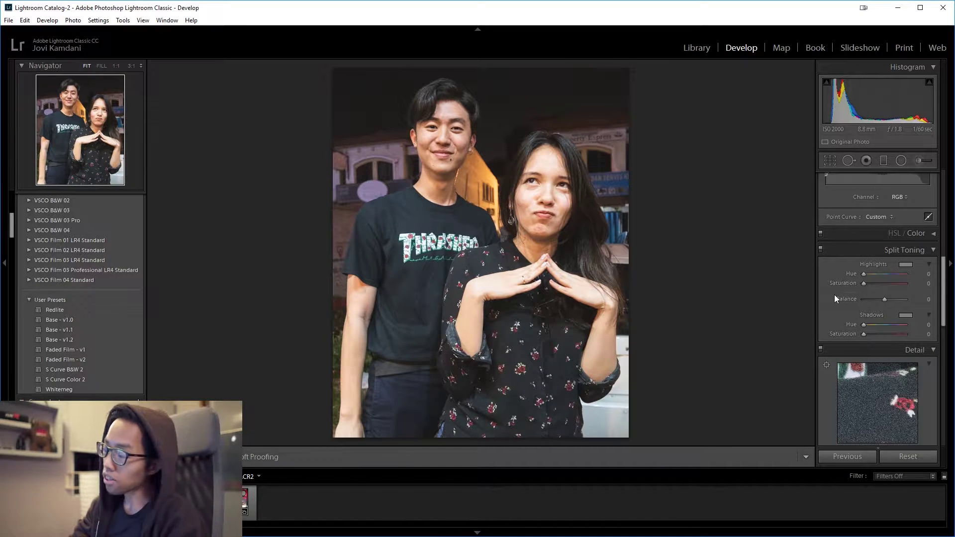
scroll(840, 296, down, 4)
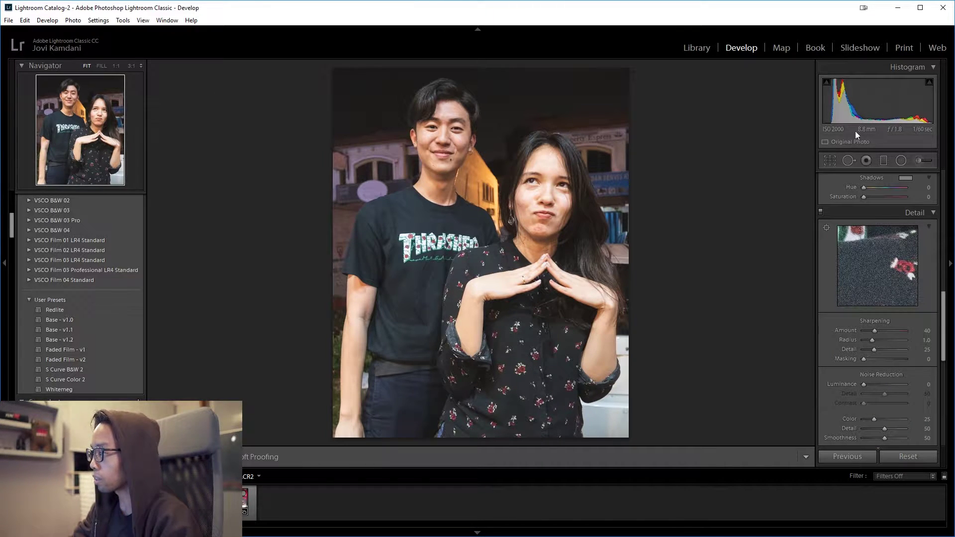
click(538, 161)
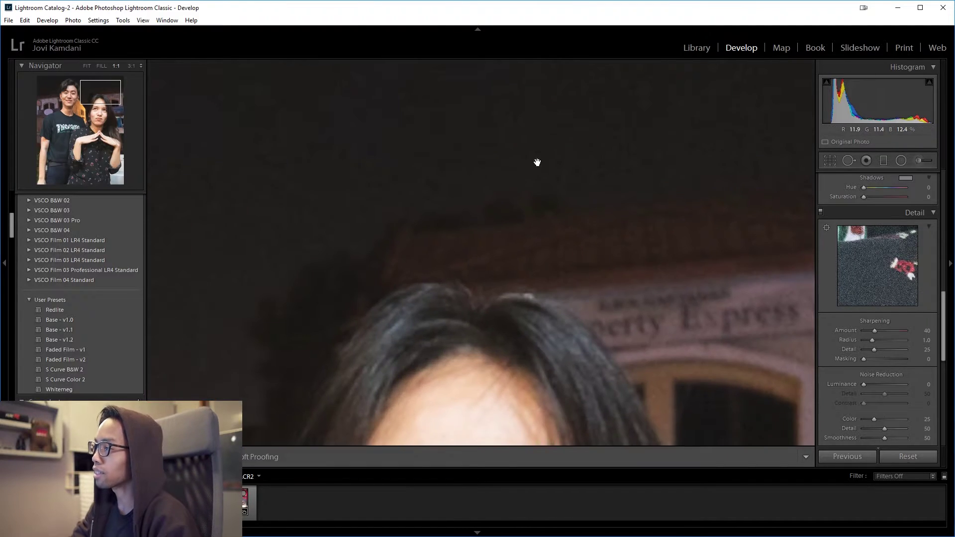
click(627, 179)
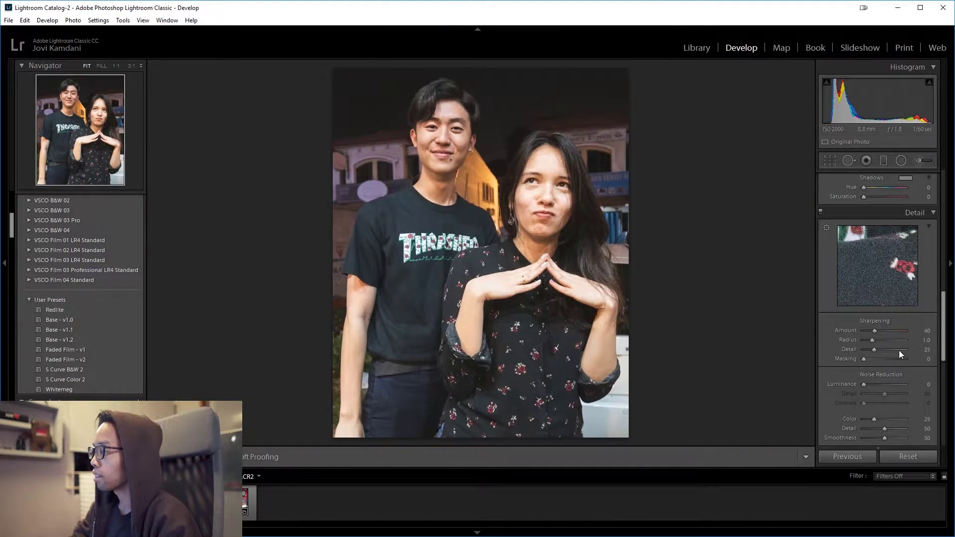
click(876, 384)
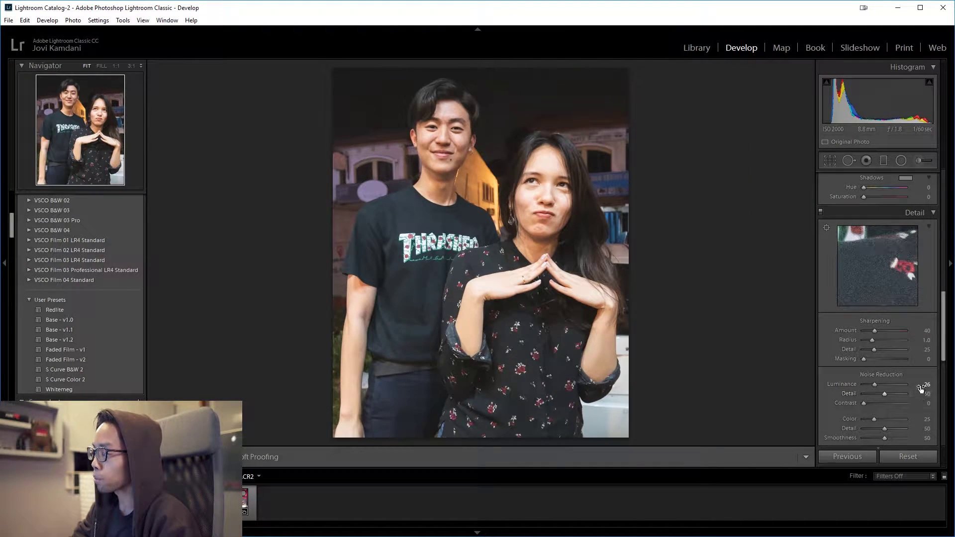
click(925, 384)
text(21)
key(Return)
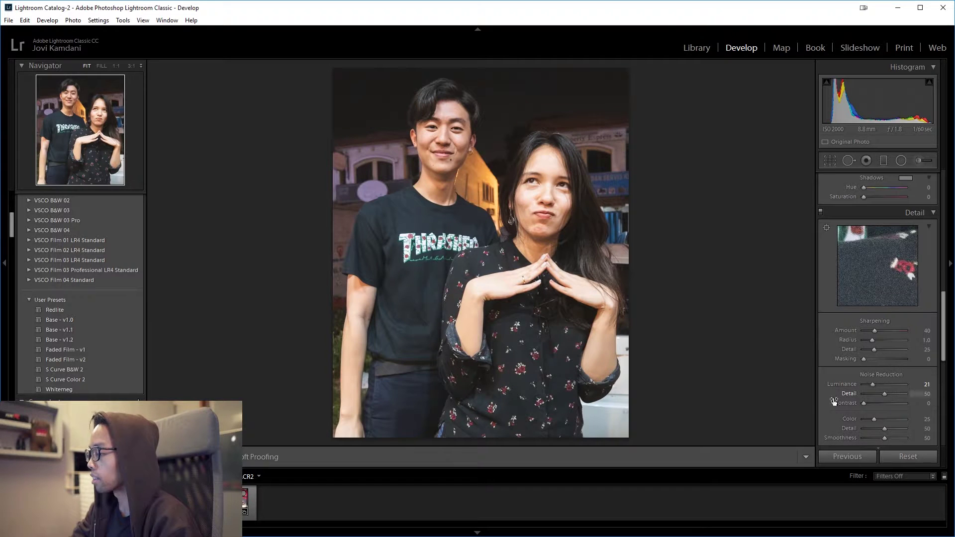
Set the calibration's shadow tint to +2 and red primary hue to +2, trying both hue extremes first.
scroll(833, 401, down, 2)
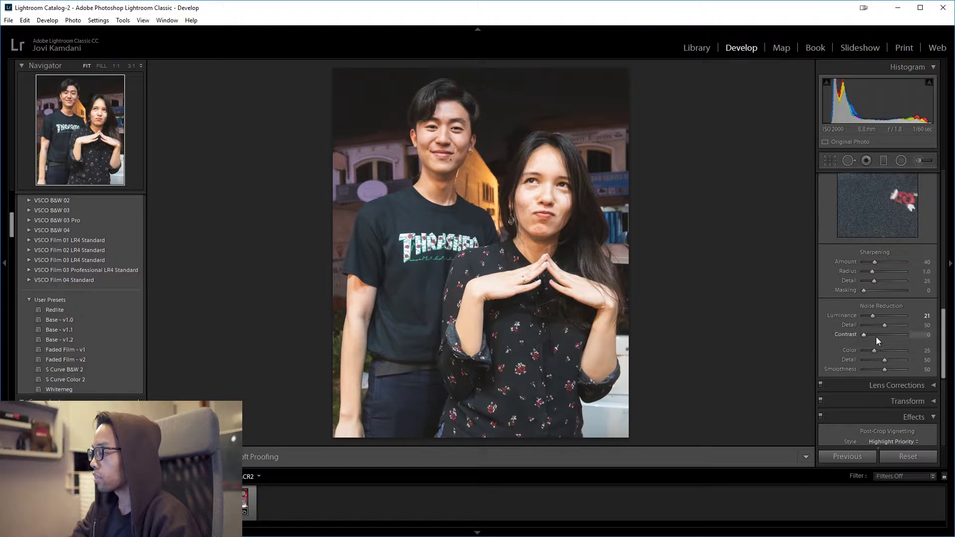
scroll(876, 337, down, 8)
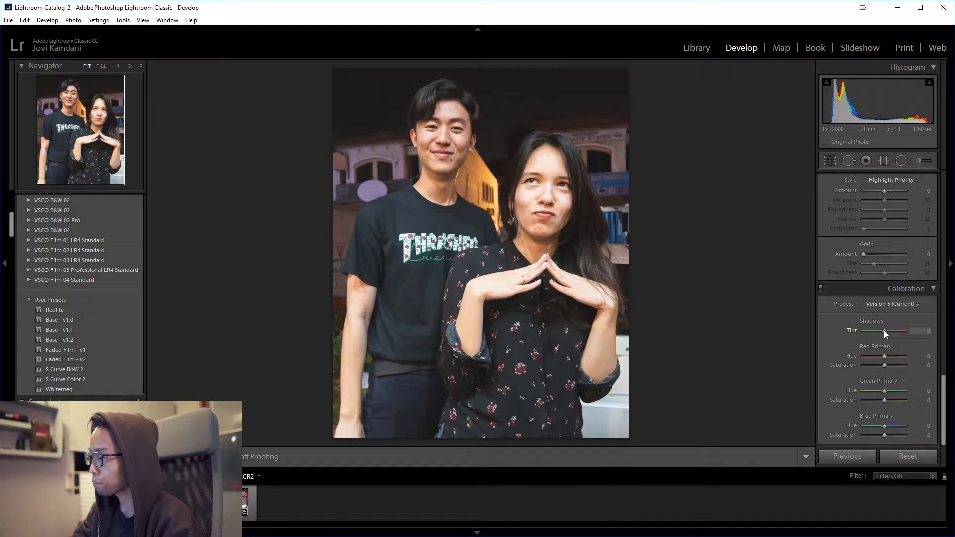
drag(886, 330, 885, 332)
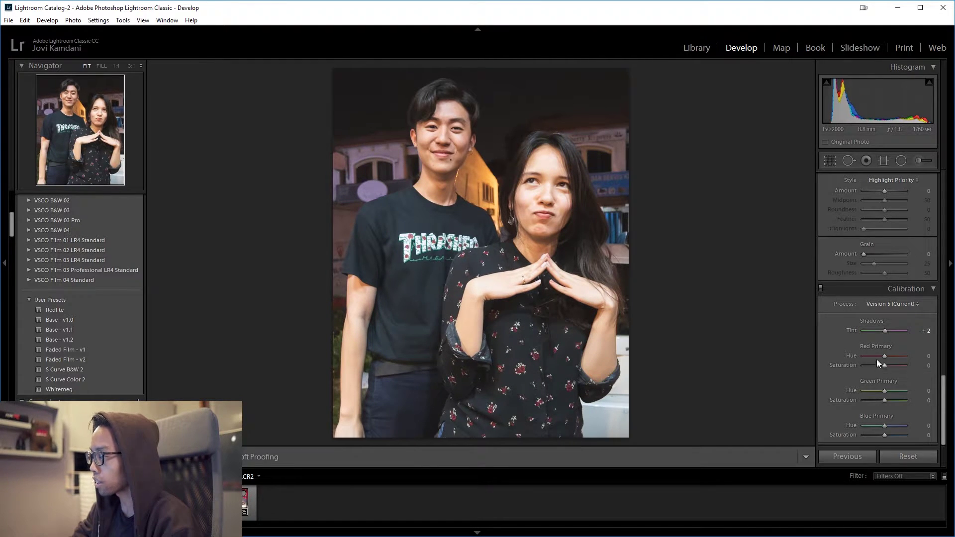
drag(884, 357, 855, 355)
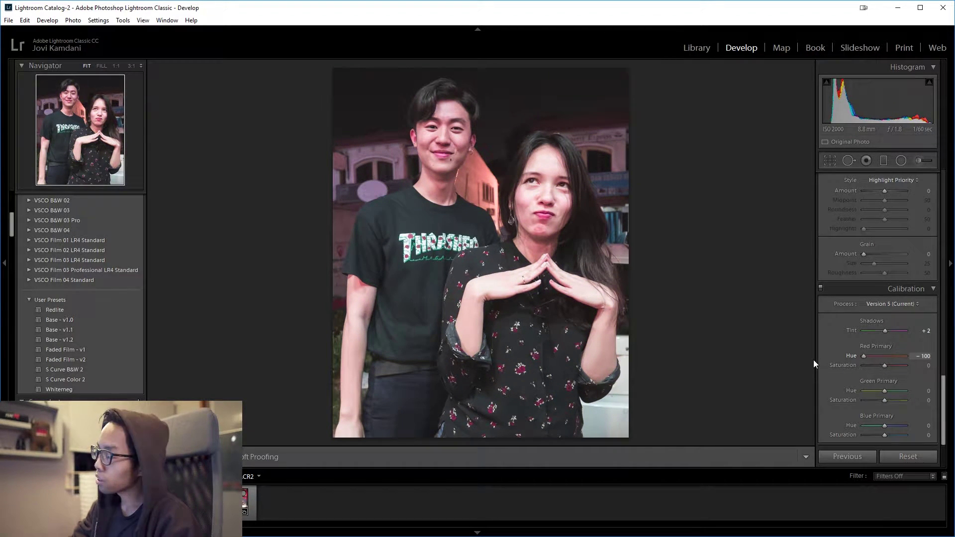
drag(858, 360, 932, 367)
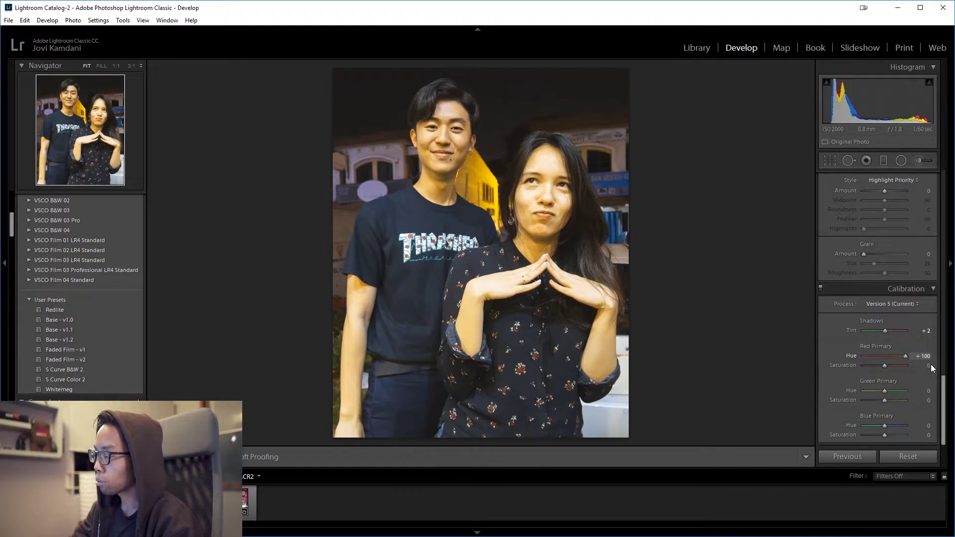
drag(885, 362, 884, 365)
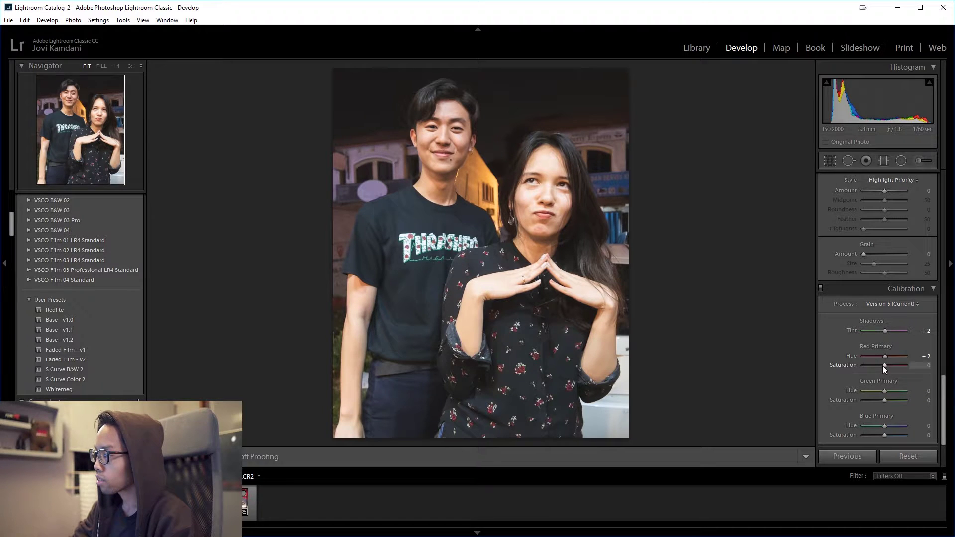
Set the calibration's red primary saturation to -10, green primary hue to +12 and green primary saturation to +17.
drag(879, 367, 887, 400)
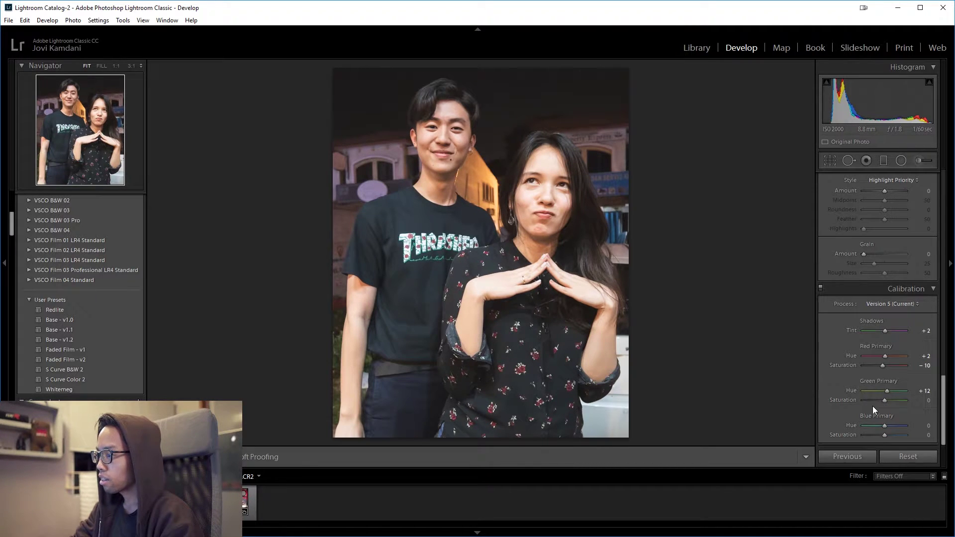
drag(903, 403, 889, 427)
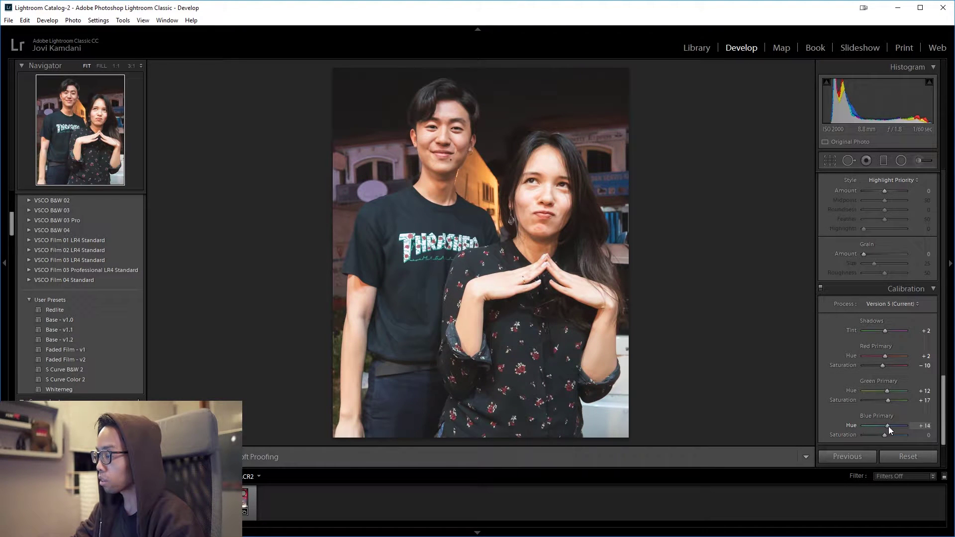
Set the calibration's blue primary hue to -21 and blue primary saturation to +7.
double_click(898, 426)
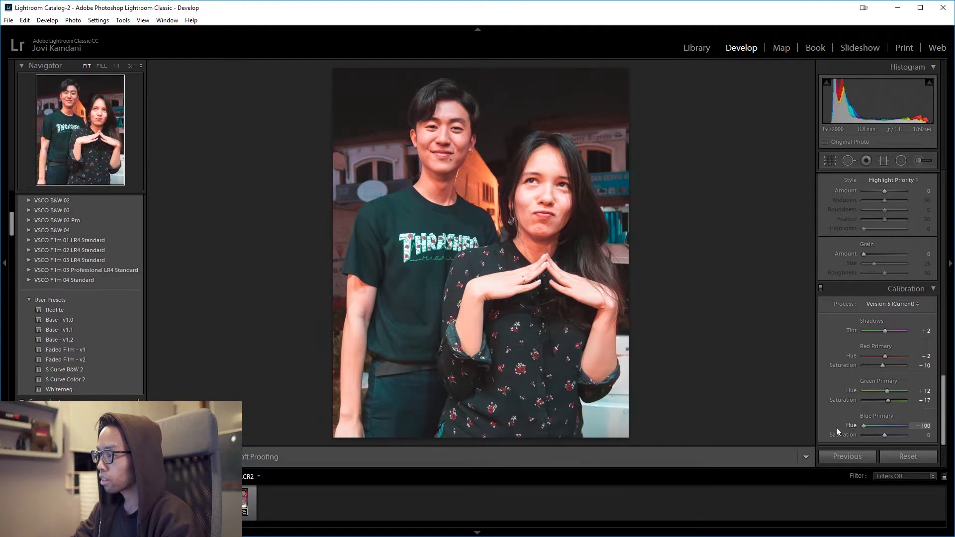
mouse_move(884, 426)
mouse_down()
mouse_move(839, 430)
mouse_move(917, 426)
mouse_move(840, 425)
mouse_move(907, 426)
mouse_move(849, 430)
mouse_move(883, 431)
mouse_up()
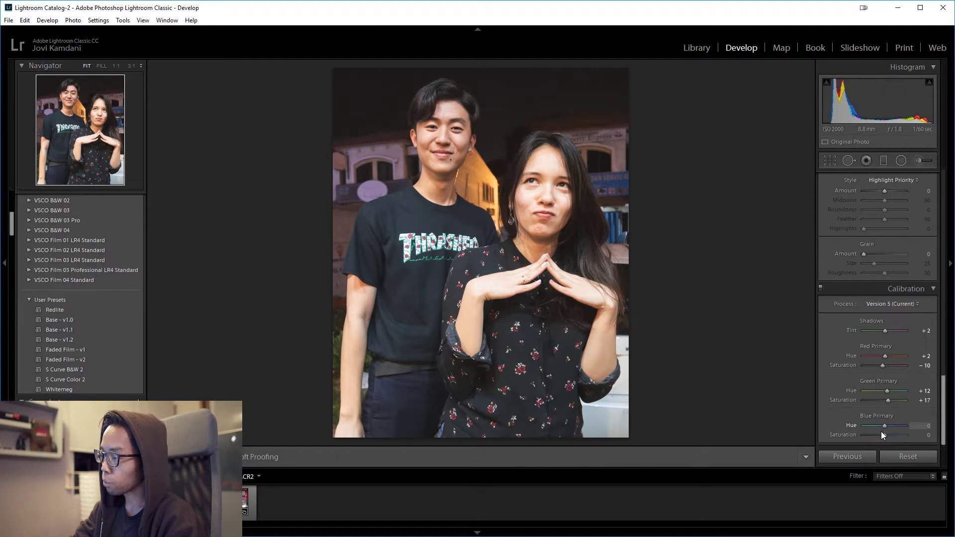
drag(880, 433, 878, 431)
double_click(895, 435)
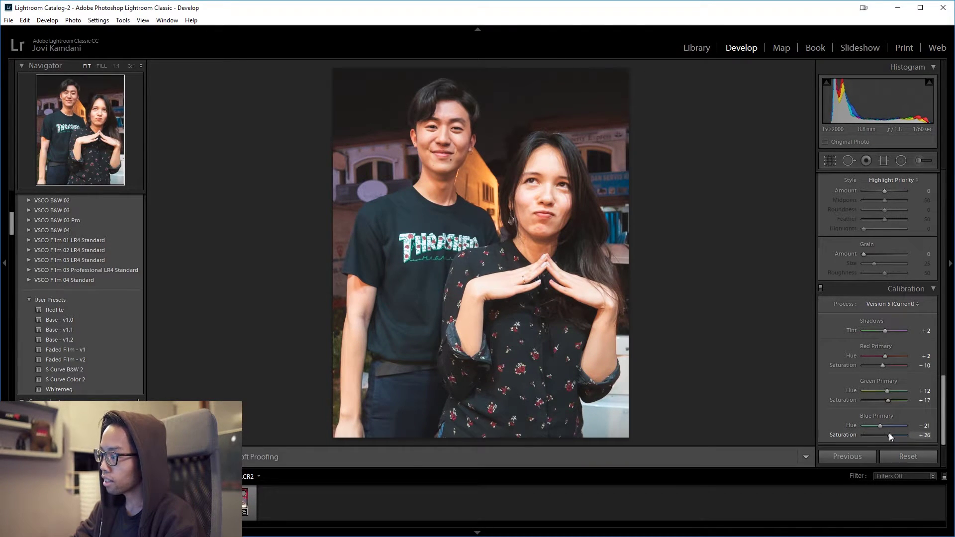
drag(886, 435, 886, 434)
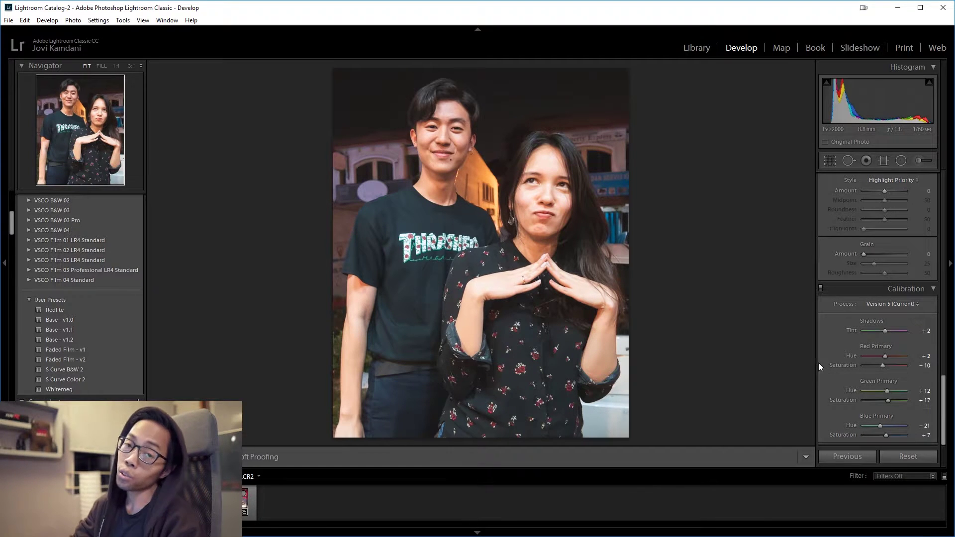
Compare the before and after versions of the photo side by side.
key(y)
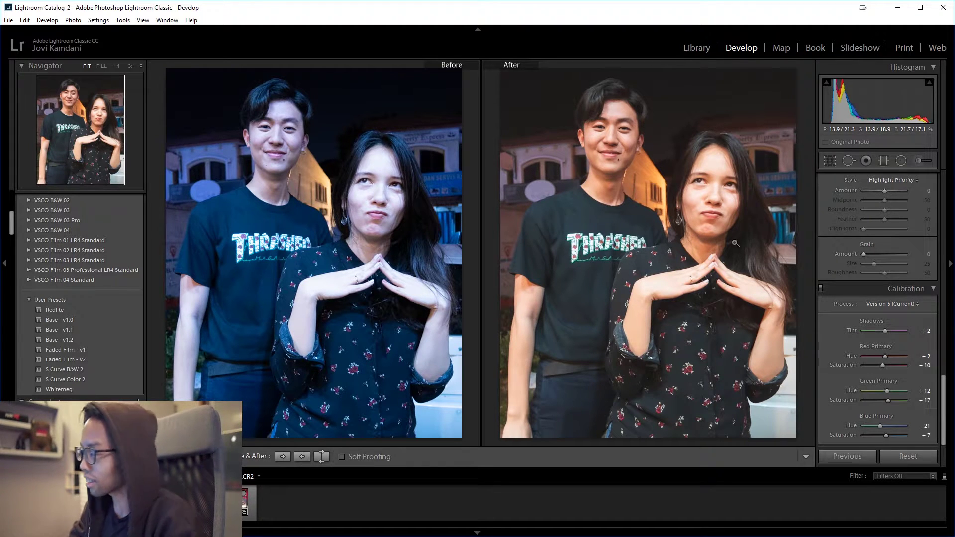
Return to the single-photo view and set the post-crop vignetting amount to -16.
scroll(844, 270, up, 5)
scroll(844, 269, up, 3)
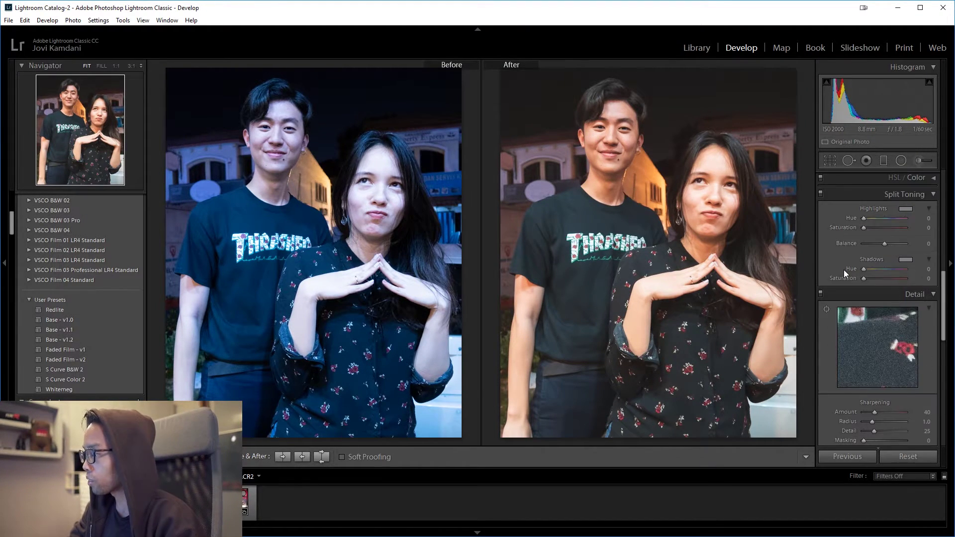
key(y)
scroll(841, 271, down, 3)
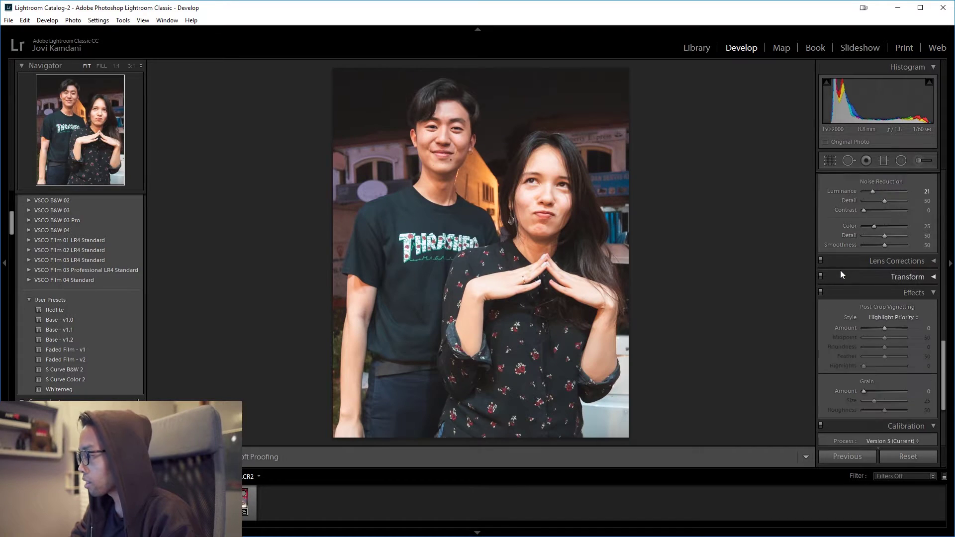
drag(885, 326, 878, 331)
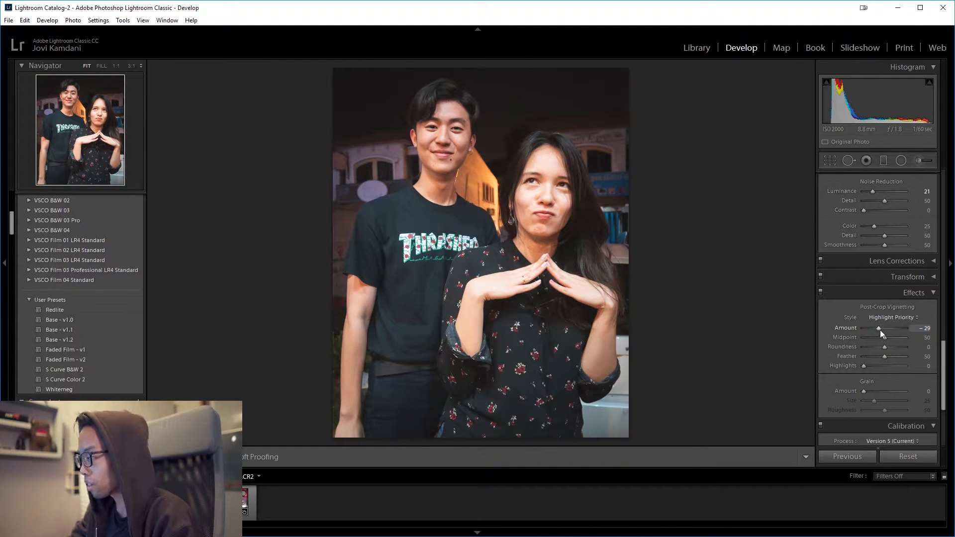
drag(870, 331, 881, 328)
scroll(880, 329, down, 2)
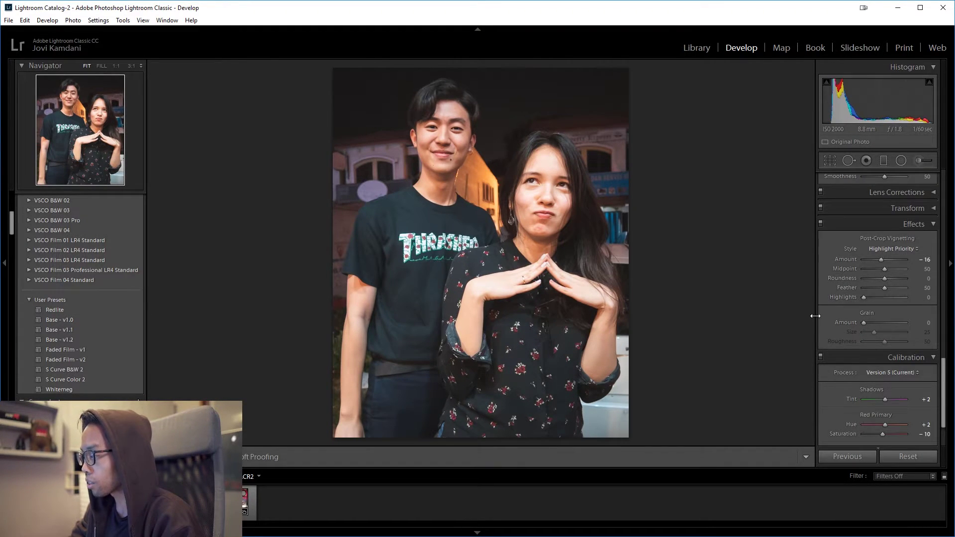
Set the split toning highlight hue to 47 and shadow hue to 197, with both saturations raised to 100 for judging the colours.
scroll(832, 328, up, 5)
scroll(837, 337, up, 6)
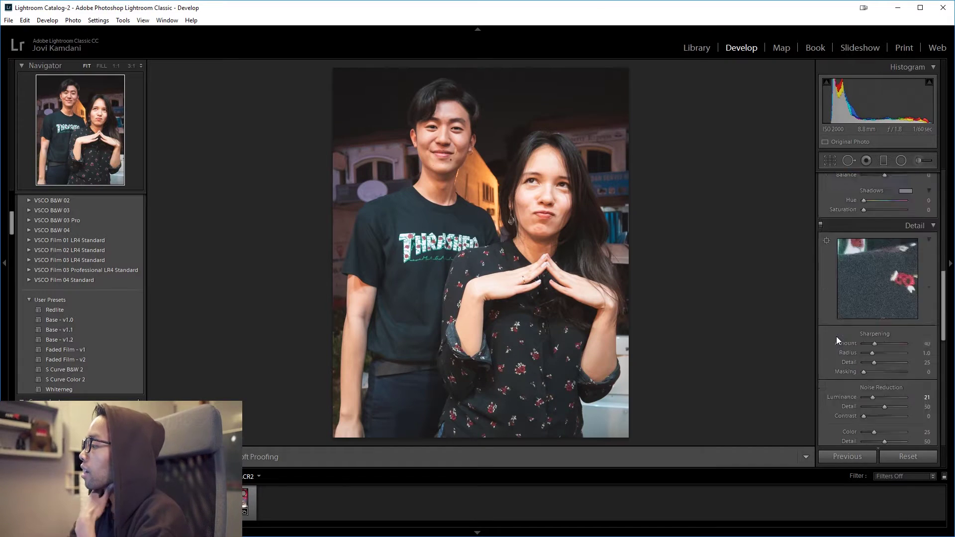
scroll(881, 356, down, 2)
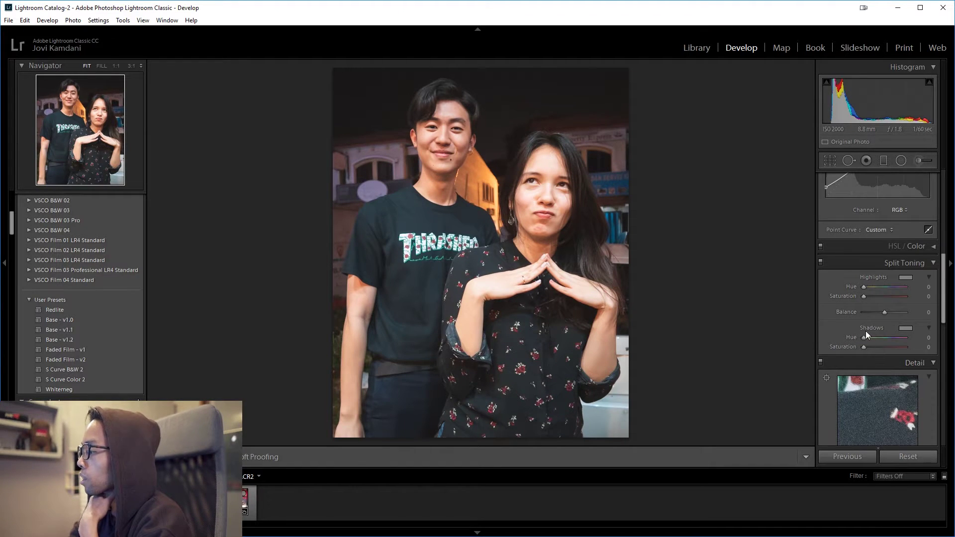
drag(864, 296, 907, 296)
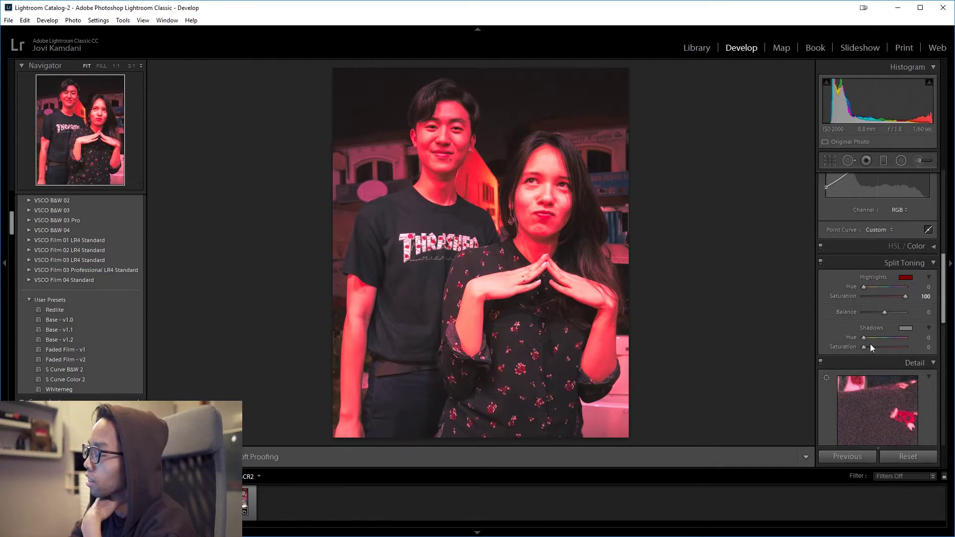
drag(865, 347, 907, 347)
mouse_move(863, 288)
mouse_down()
mouse_move(885, 291)
mouse_move(869, 295)
mouse_up()
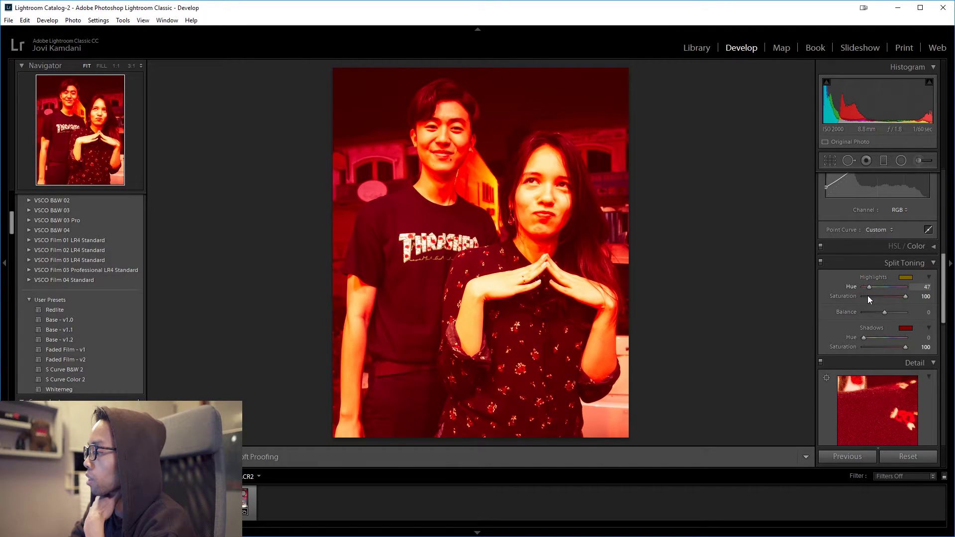
drag(864, 338, 887, 342)
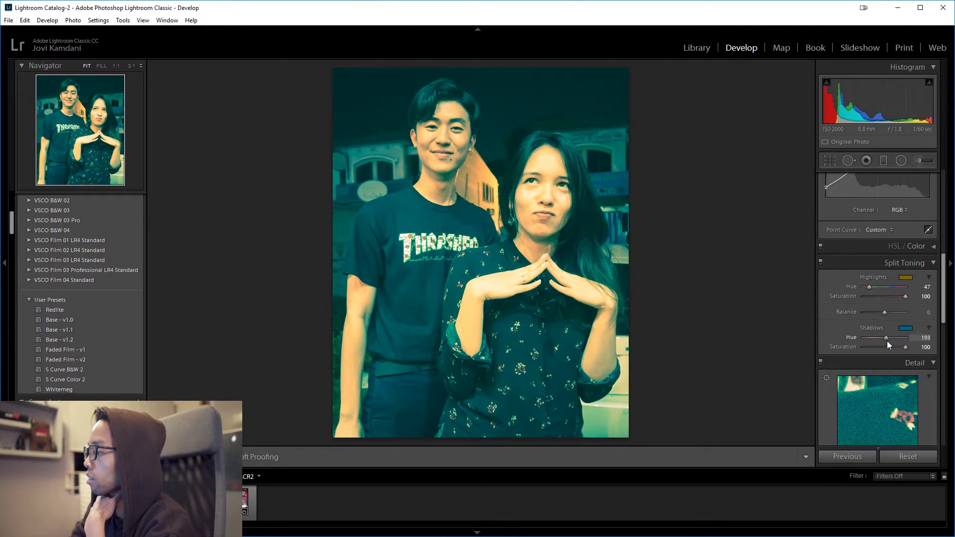
drag(888, 342, 889, 343)
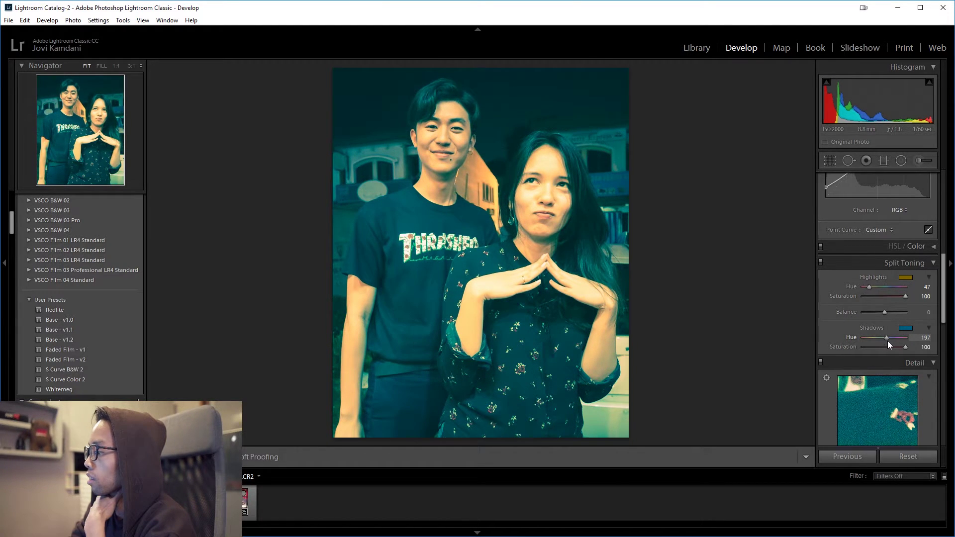
Set split toning's highlight saturation to 12, shadow saturation to 24 and balance to +14, trying both balance extremes first.
mouse_move(869, 287)
mouse_down()
mouse_move(885, 300)
mouse_move(869, 301)
mouse_up()
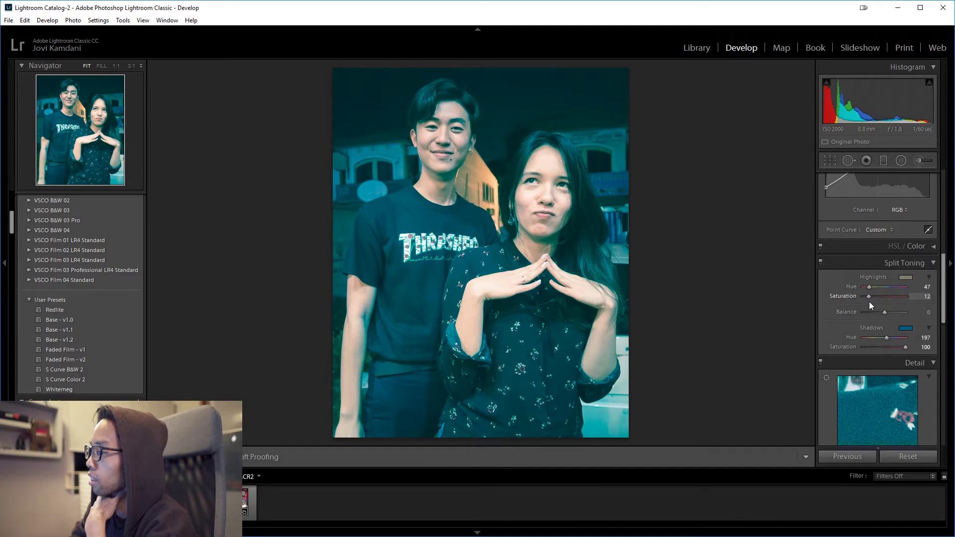
drag(902, 349, 871, 353)
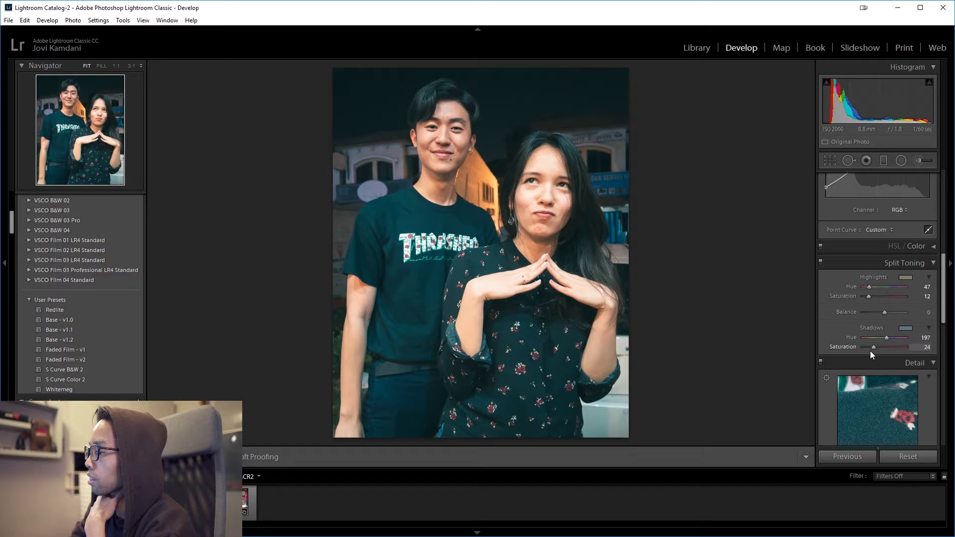
drag(881, 315, 859, 316)
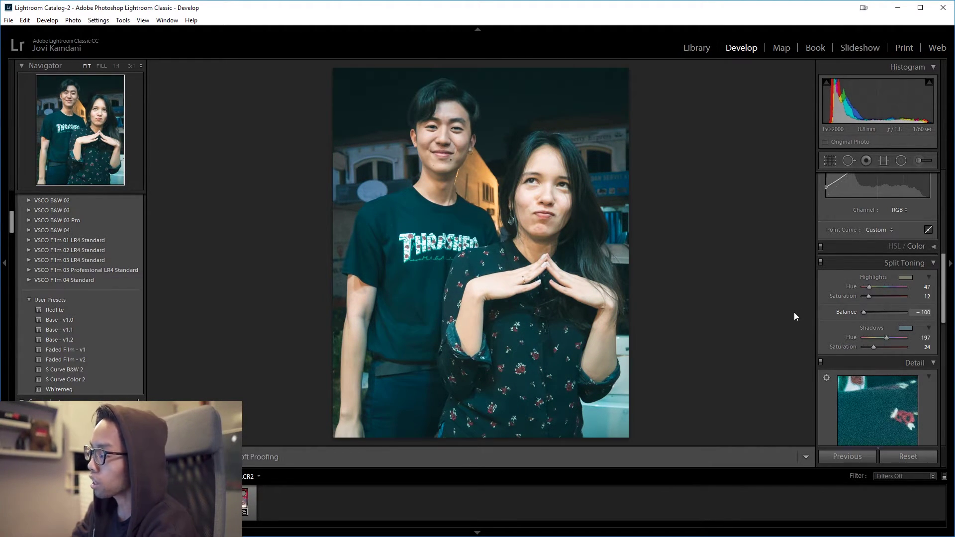
drag(864, 313, 910, 313)
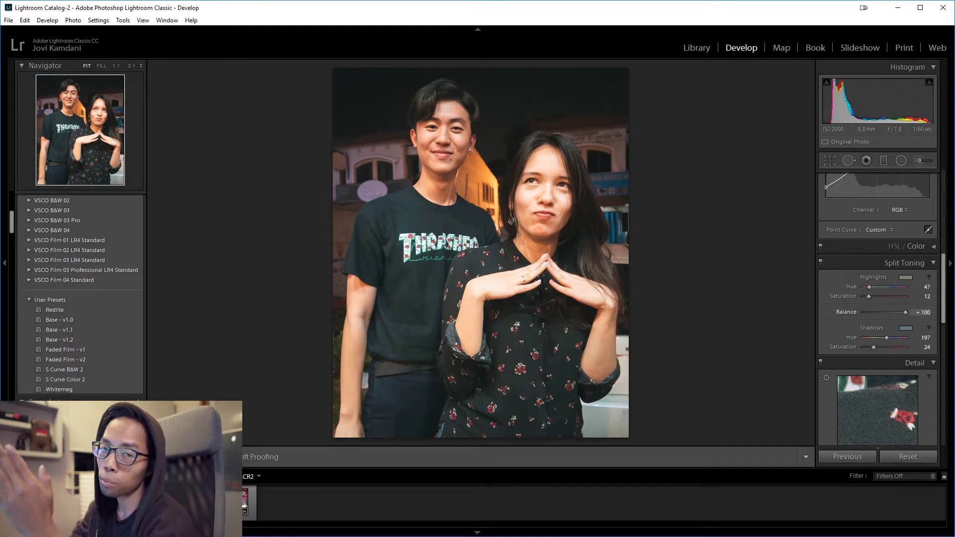
mouse_move(902, 322)
mouse_down()
mouse_move(855, 324)
mouse_move(913, 322)
mouse_move(881, 325)
mouse_move(890, 328)
mouse_up()
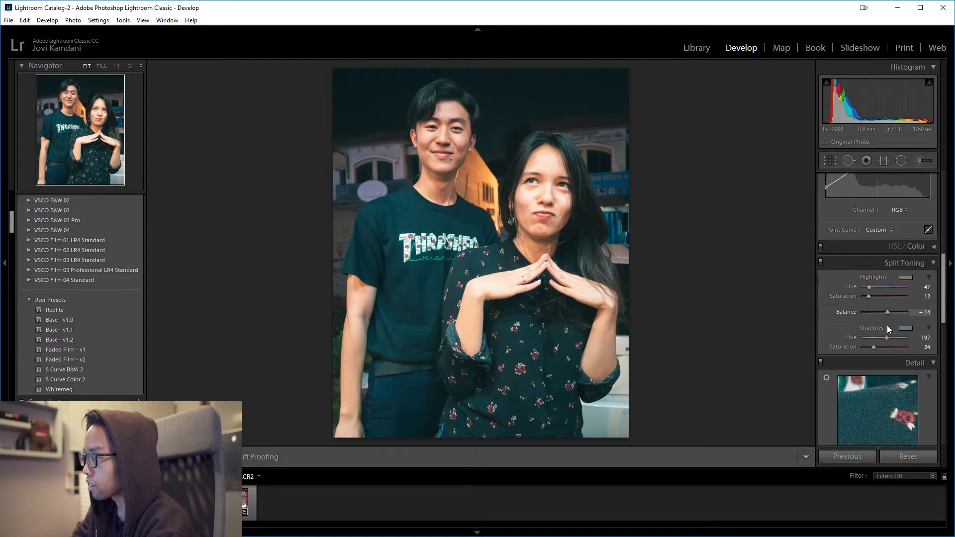
Raise the RGB tone curve's black point and lift its lower shadow point to about 25.9 / 30.2 % for faded shadows.
scroll(836, 317, up, 5)
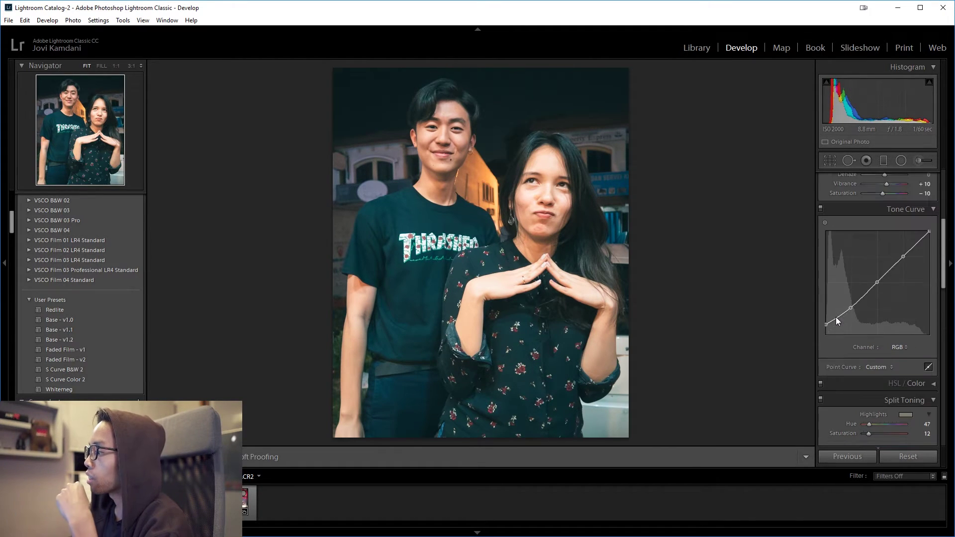
drag(826, 325, 821, 316)
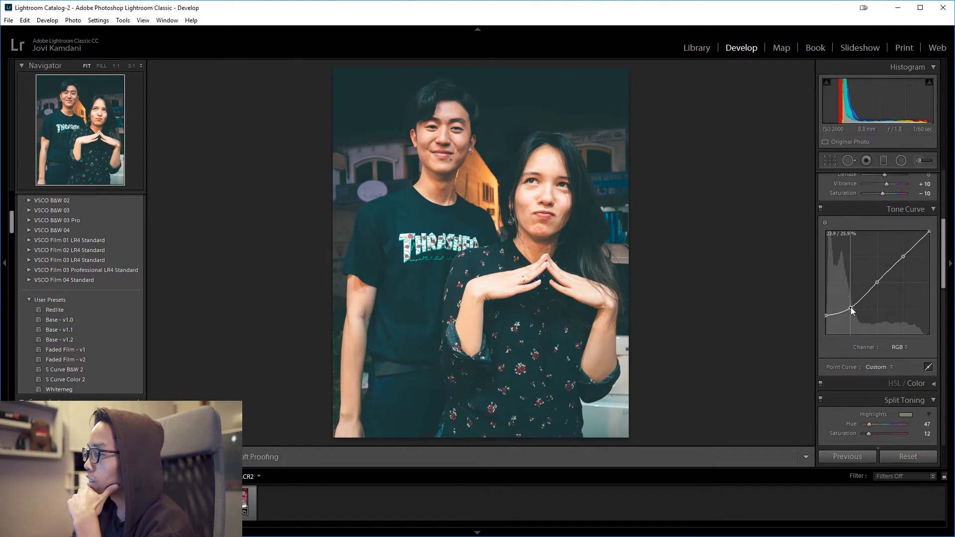
drag(851, 307, 854, 305)
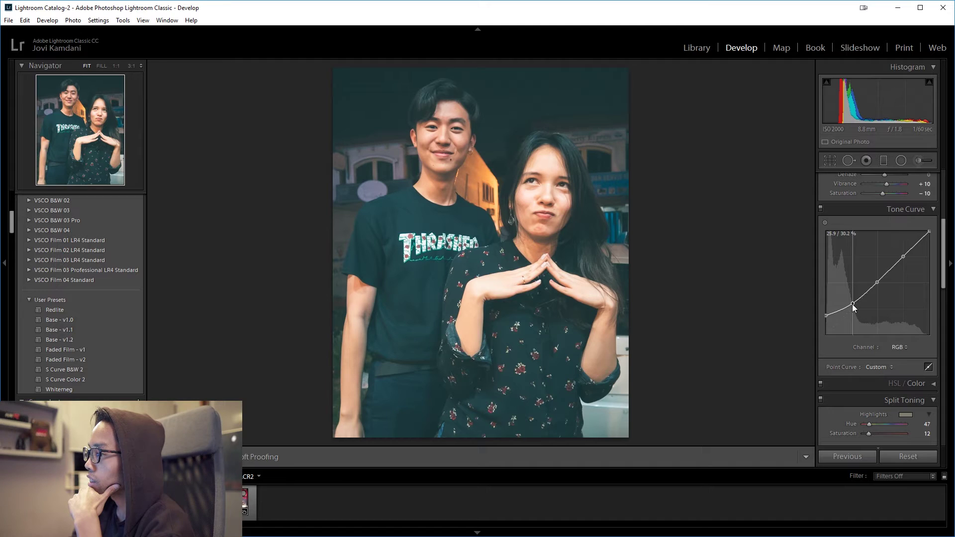
Add grain with amount 56 and size 29, and compare the photo with its original side by side.
scroll(837, 337, down, 4)
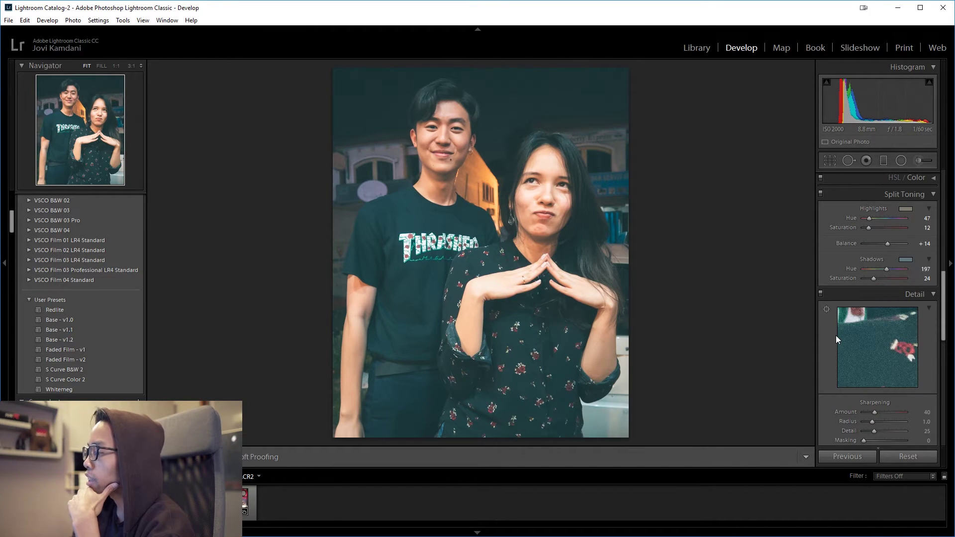
scroll(836, 335, down, 10)
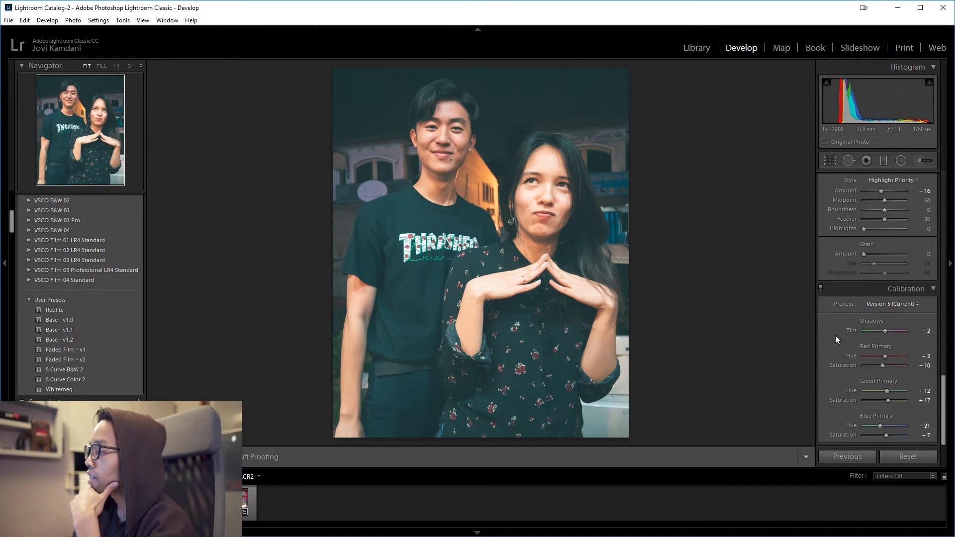
scroll(836, 334, up, 3)
drag(865, 325, 888, 327)
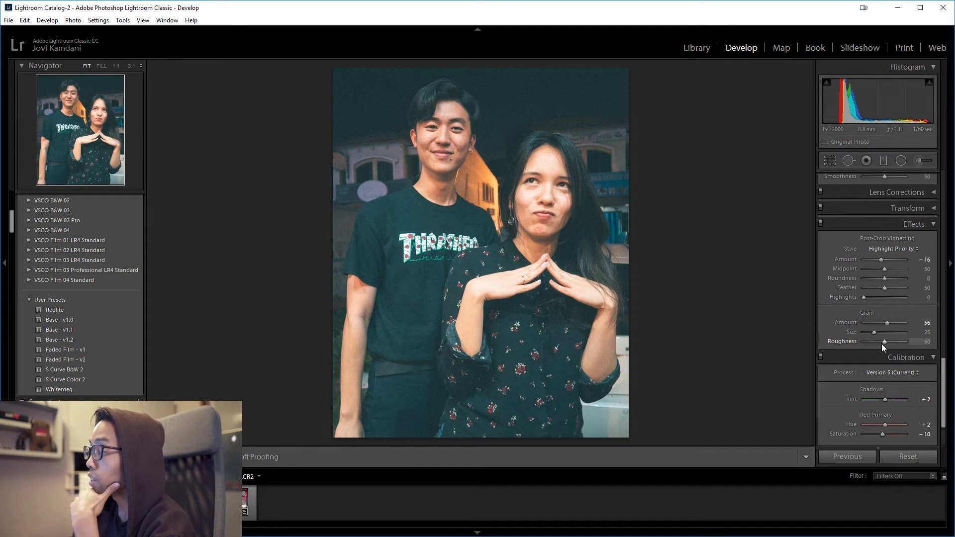
drag(874, 334, 876, 333)
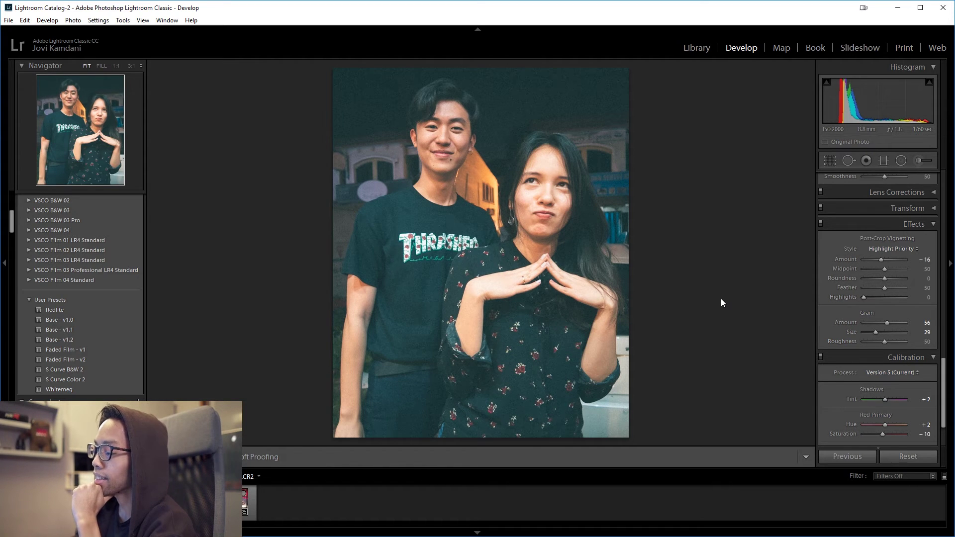
key(y)
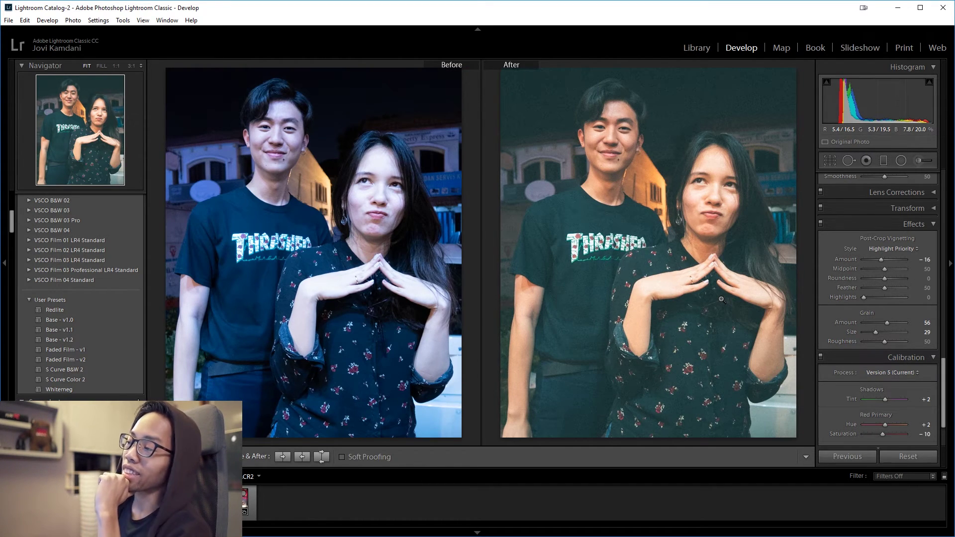